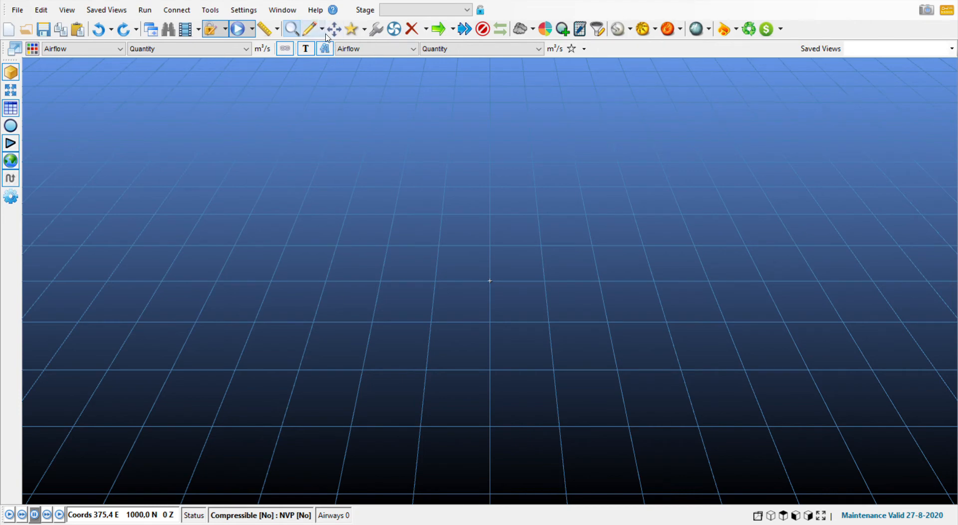
Step: Draw three connected airways forming a bent tunnel line, about 198 m, 120 m and 132 m long
click(312, 30)
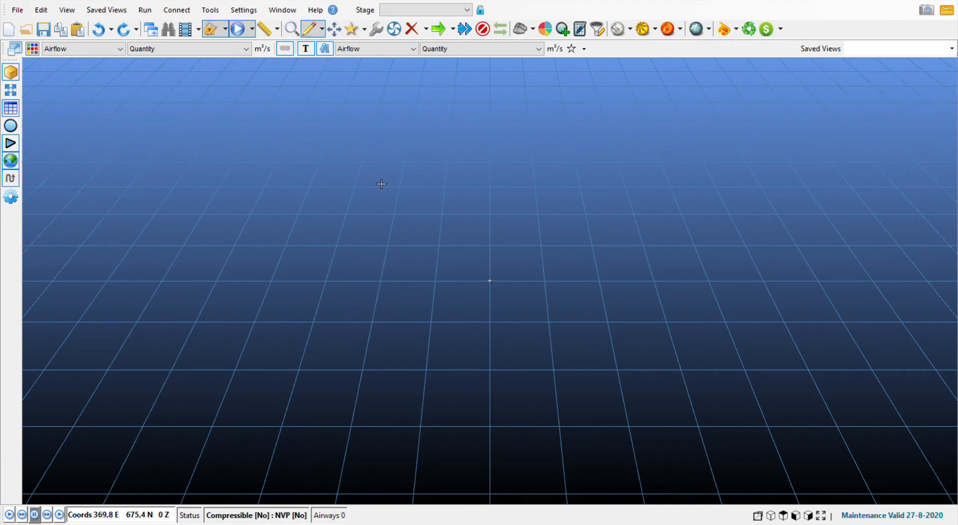
key(Escape)
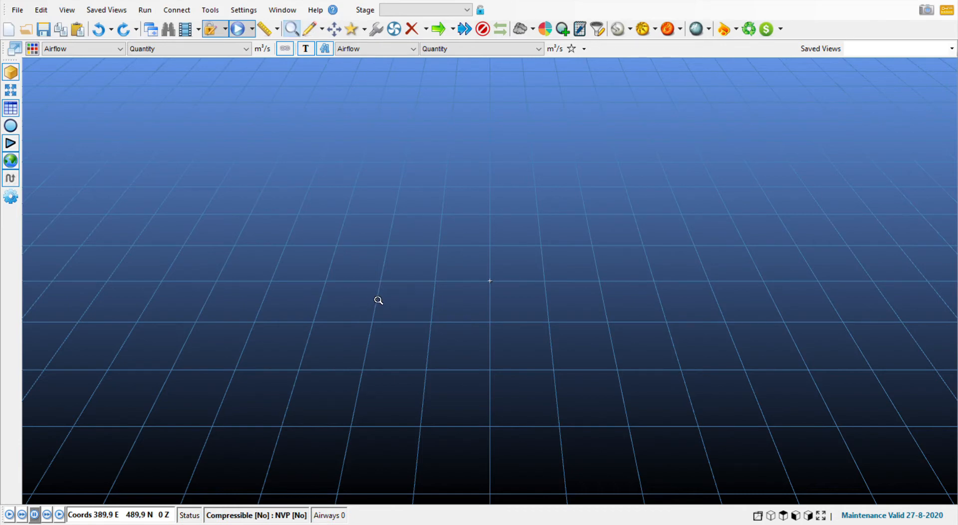
key(d)
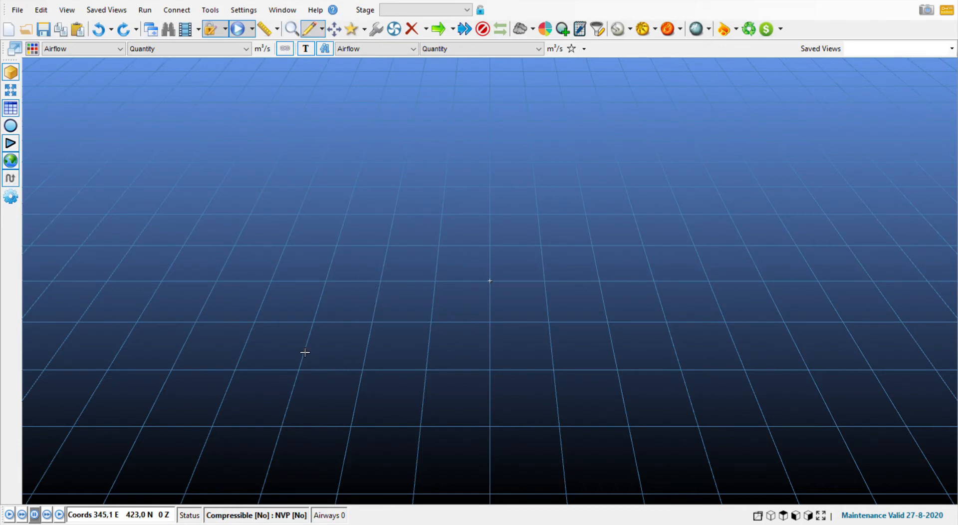
click(272, 404)
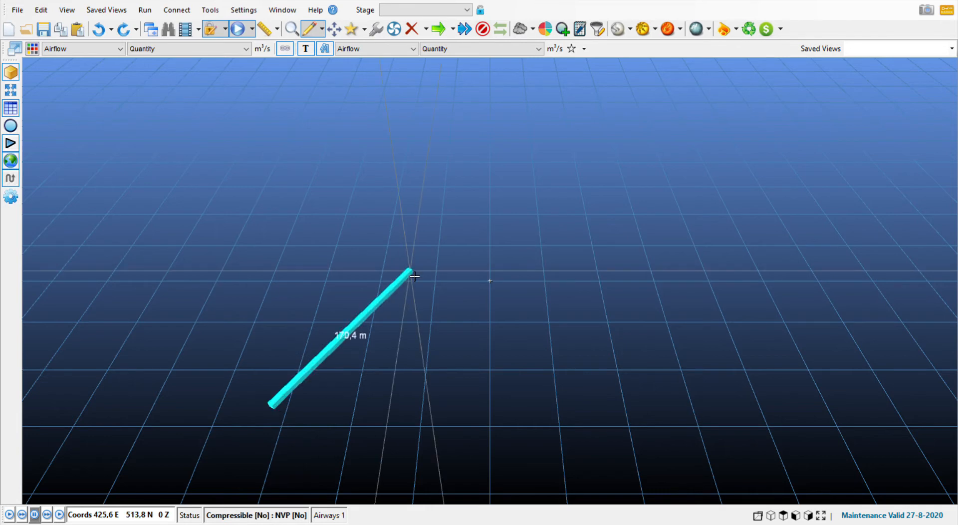
click(430, 255)
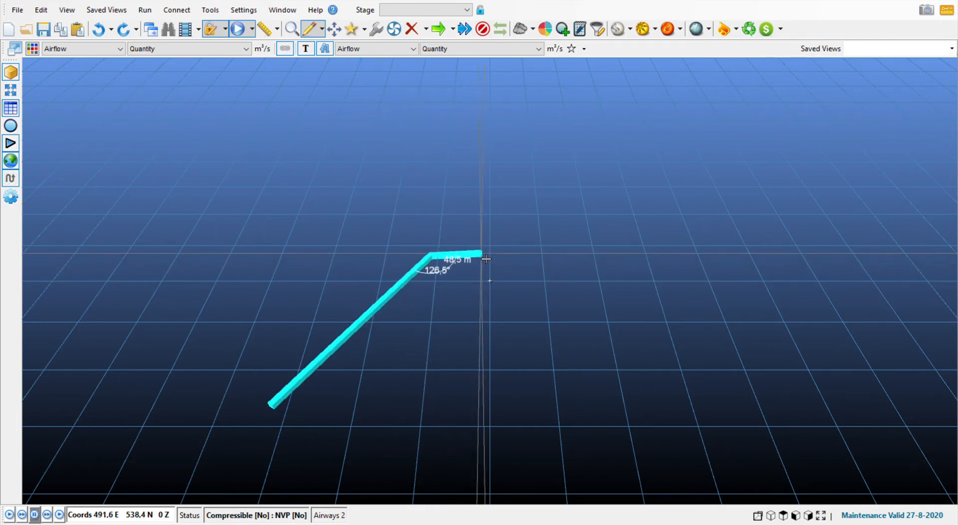
click(548, 235)
click(684, 241)
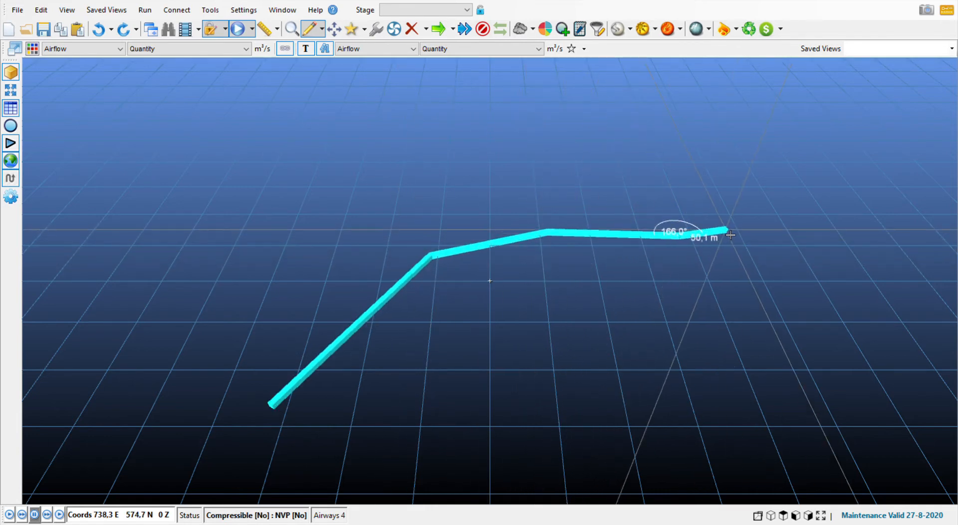
key(Escape)
Step: Edit all three airways together and change their airway shape to Round
right_drag(526, 260, 549, 199)
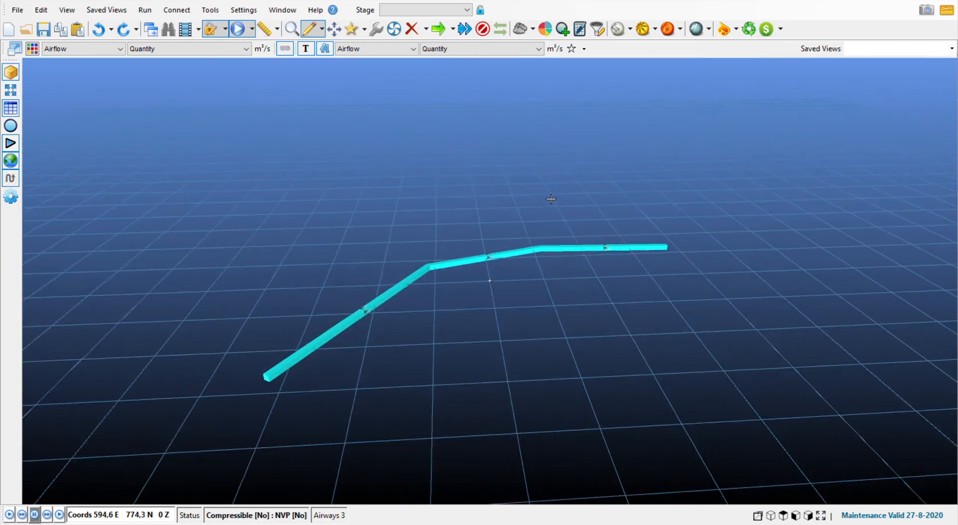
scroll(434, 342, up, 4)
scroll(416, 346, down, 1)
middle_drag(418, 334, 500, 273)
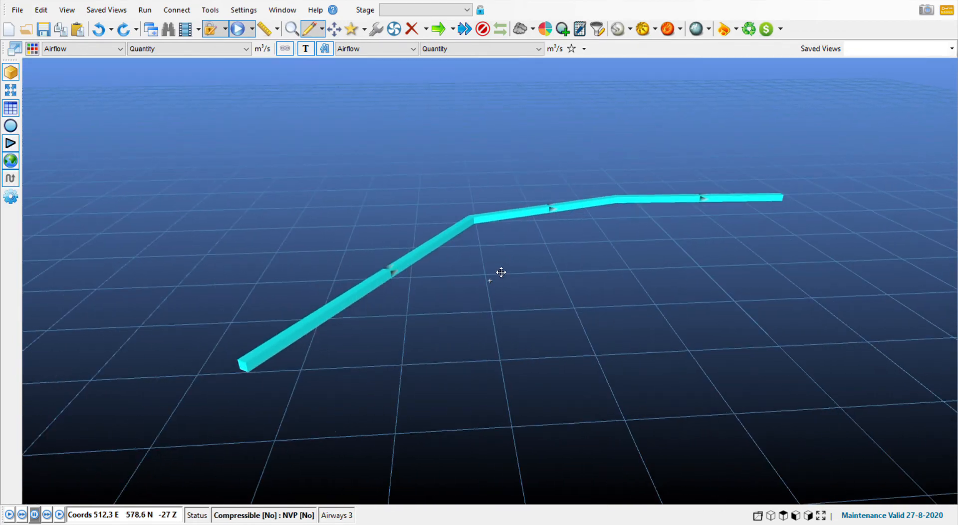
right_drag(458, 286, 473, 290)
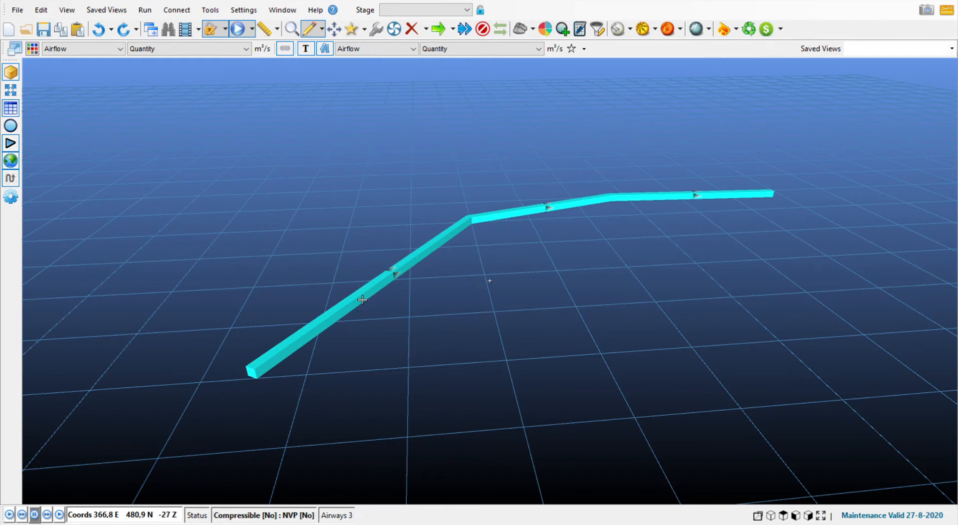
key(e)
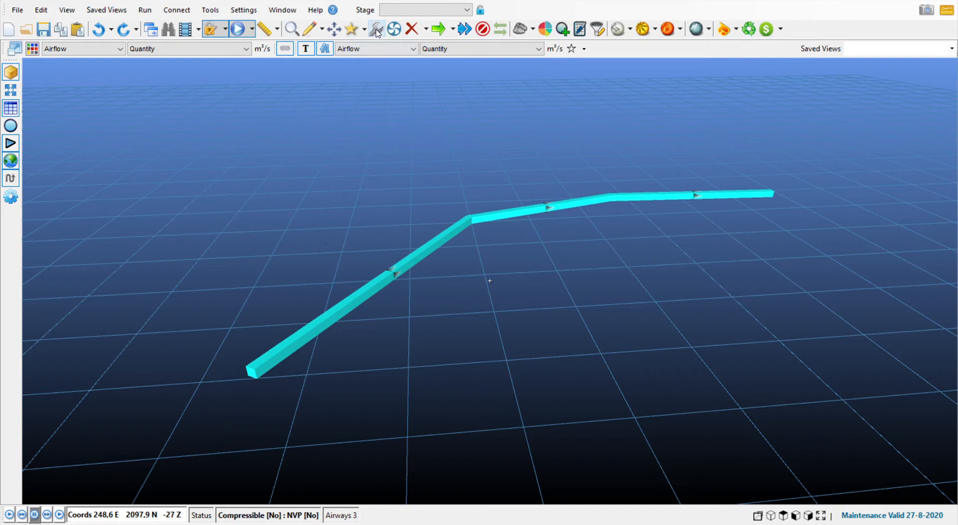
drag(388, 146, 757, 345)
click(513, 213)
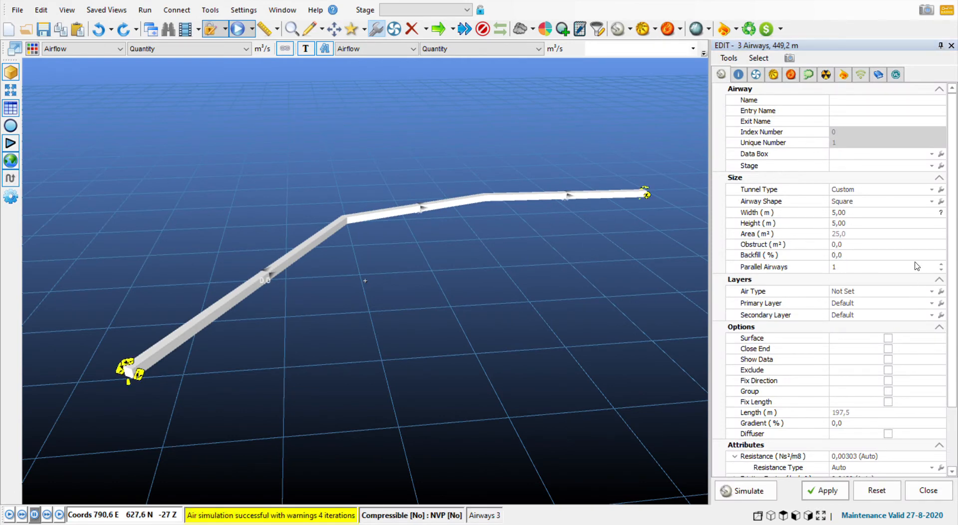
click(931, 189)
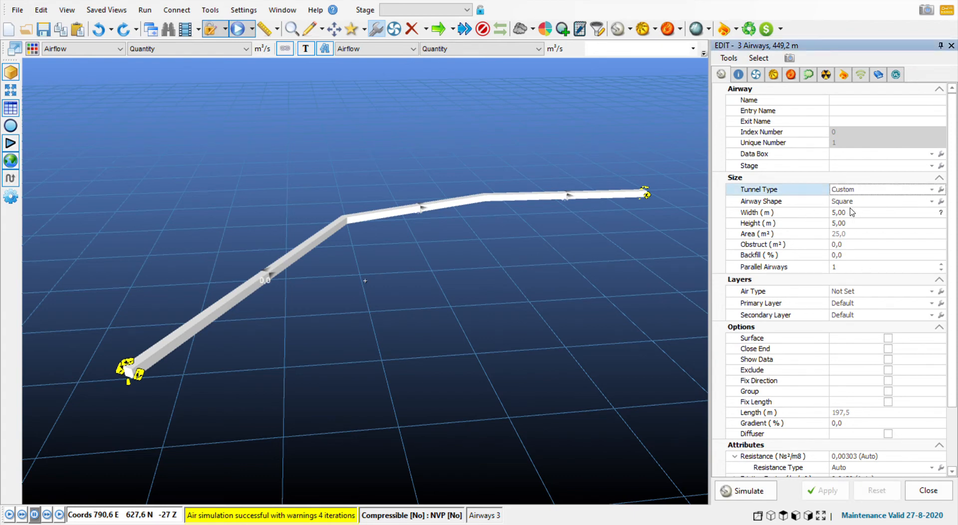
click(934, 201)
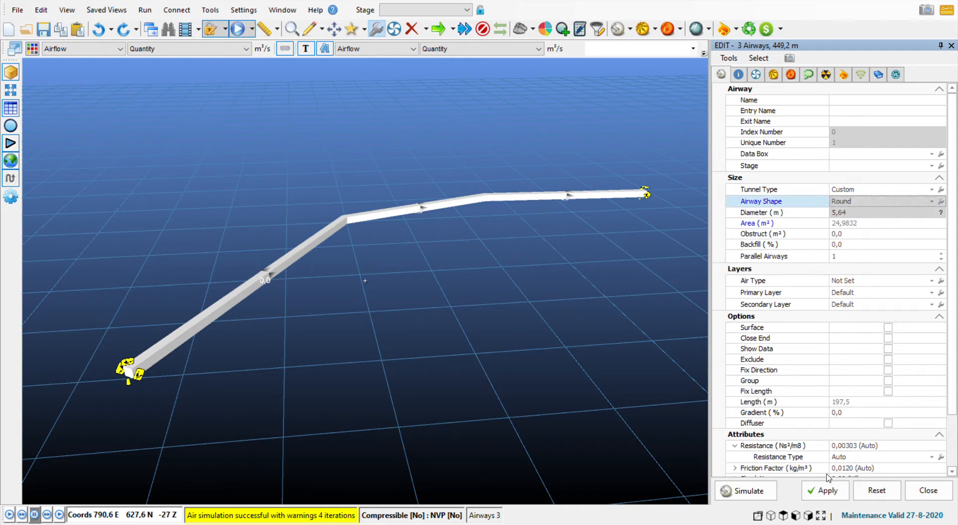
click(827, 491)
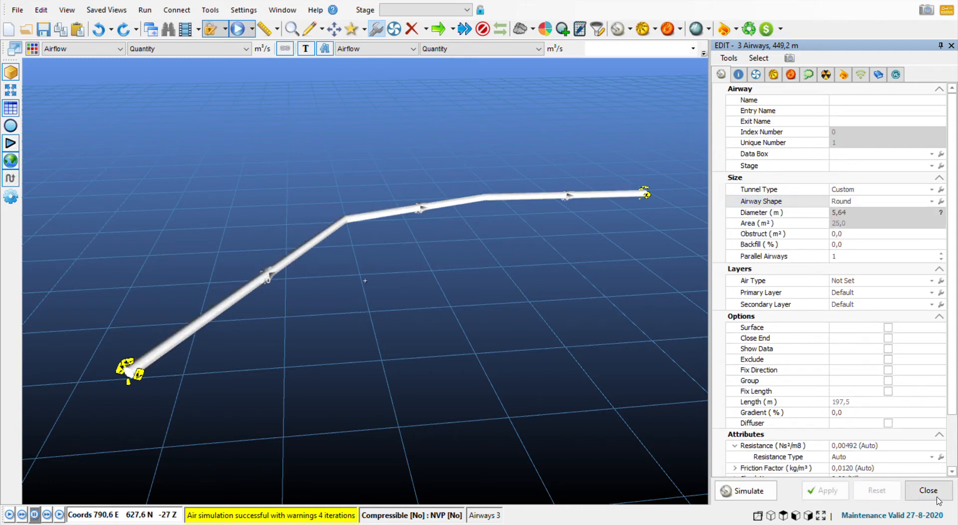
scroll(549, 250, up, 3)
click(548, 248)
Step: Examine the round tunnel line from its starting end to its far end
scroll(557, 238, down, 4)
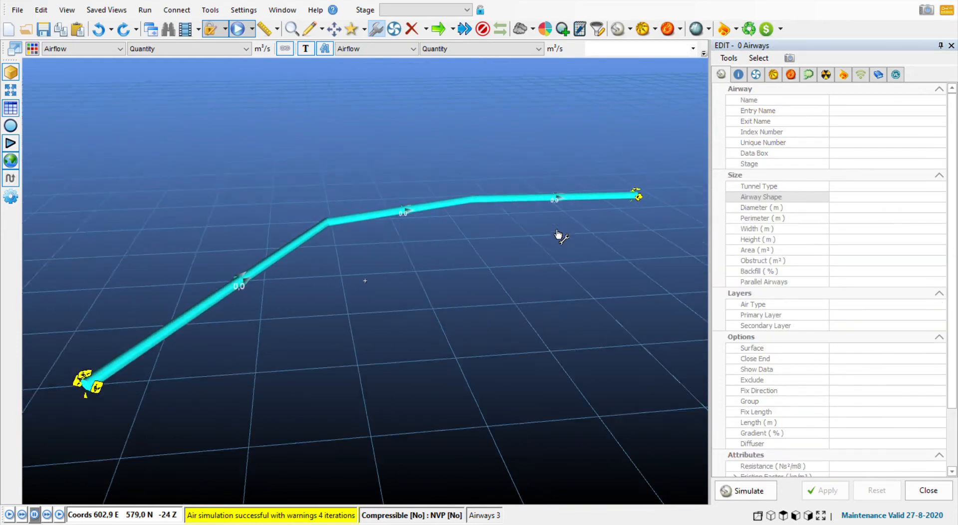
middle_drag(543, 237, 503, 241)
middle_drag(260, 263, 492, 245)
scroll(486, 389, up, 3)
scroll(486, 392, up, 1)
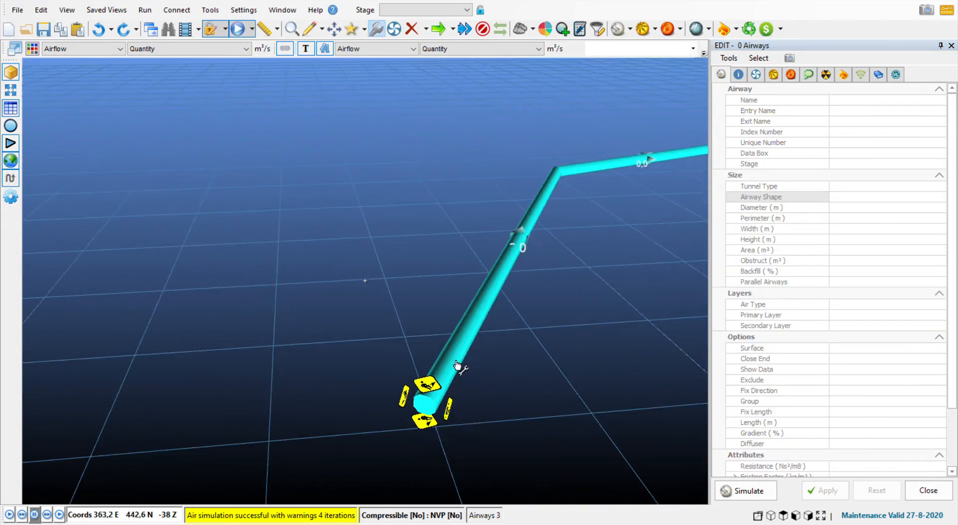
middle_drag(455, 366, 310, 309)
scroll(345, 310, down, 3)
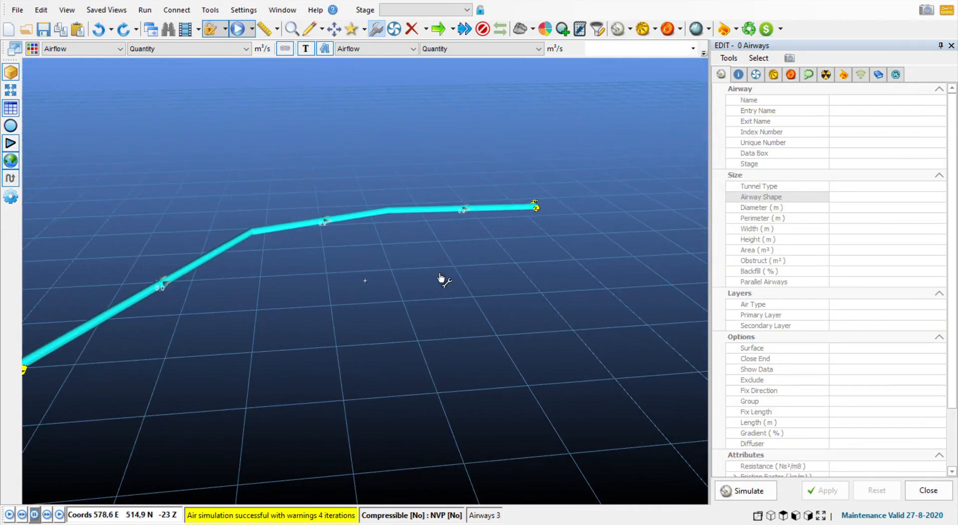
right_drag(521, 251, 494, 269)
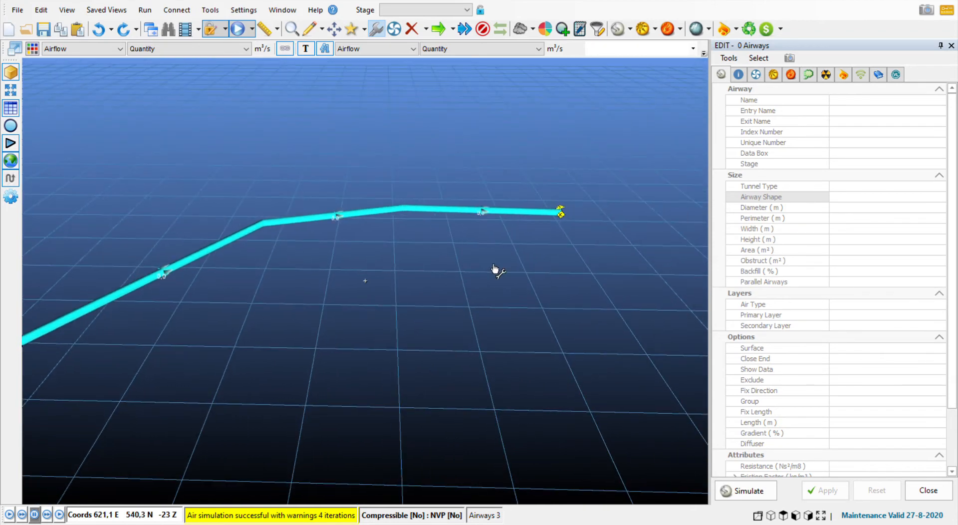
Step: Enable Close End on the airway at the far end of the tunnel line and apply it
click(568, 239)
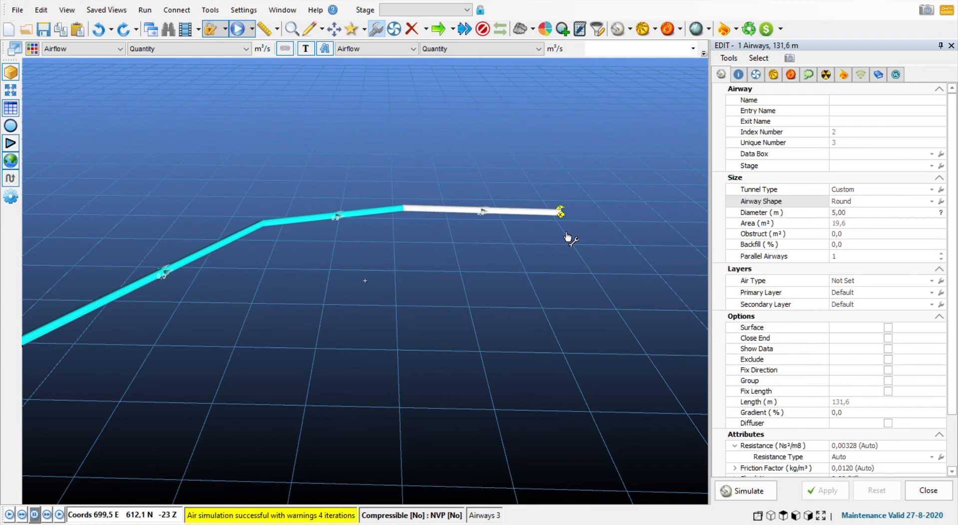
click(888, 338)
click(833, 495)
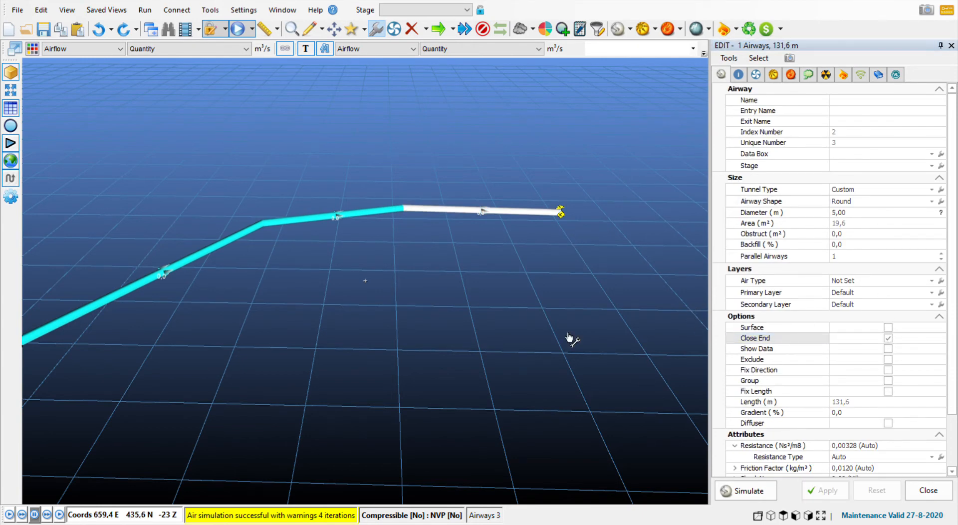
scroll(531, 319, down, 1)
middle_drag(505, 302, 606, 263)
click(344, 235)
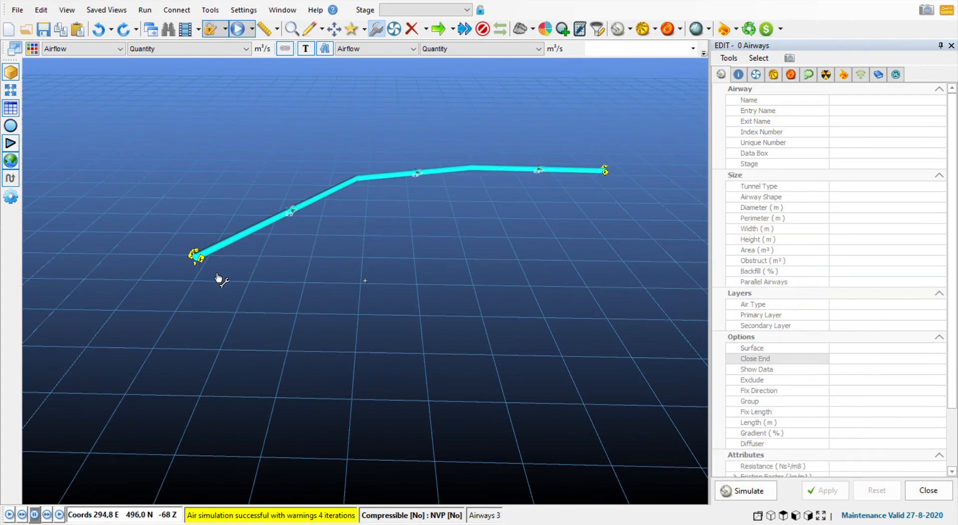
Step: Enable Surface on the first airway, at the tunnel's entrance, and apply the change
click(218, 278)
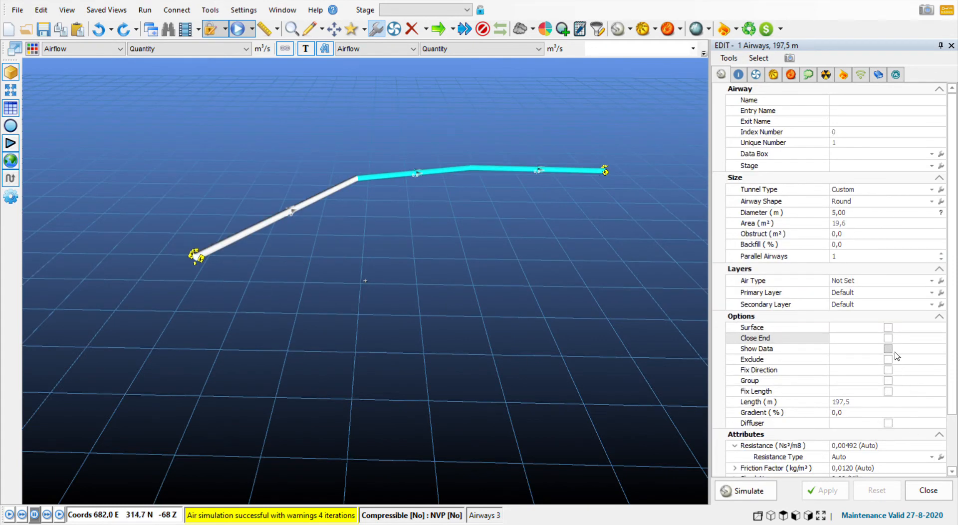
click(887, 327)
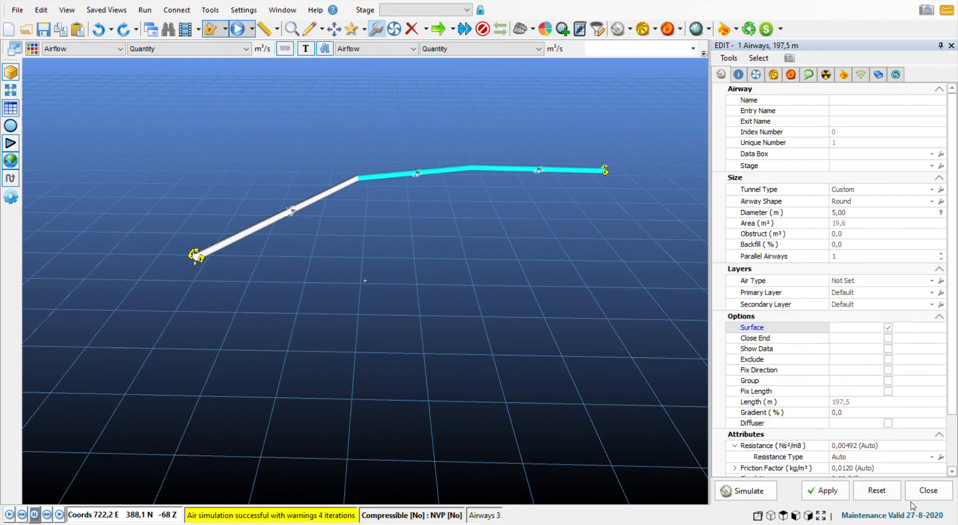
click(842, 493)
middle_drag(534, 295, 528, 321)
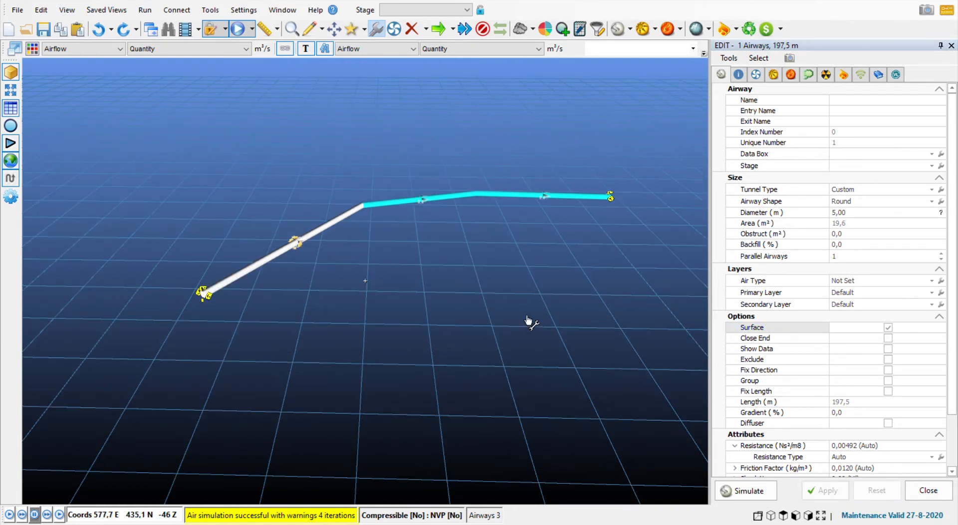
click(528, 321)
Step: Inspect the tunnel line from its surface entrance to its closed end
scroll(499, 305, up, 2)
middle_drag(452, 272, 393, 252)
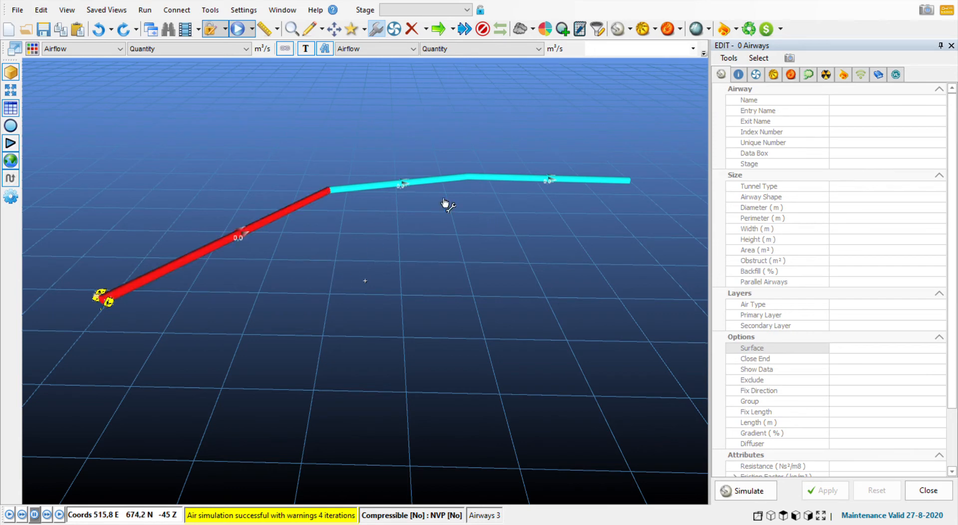
middle_drag(417, 203, 422, 198)
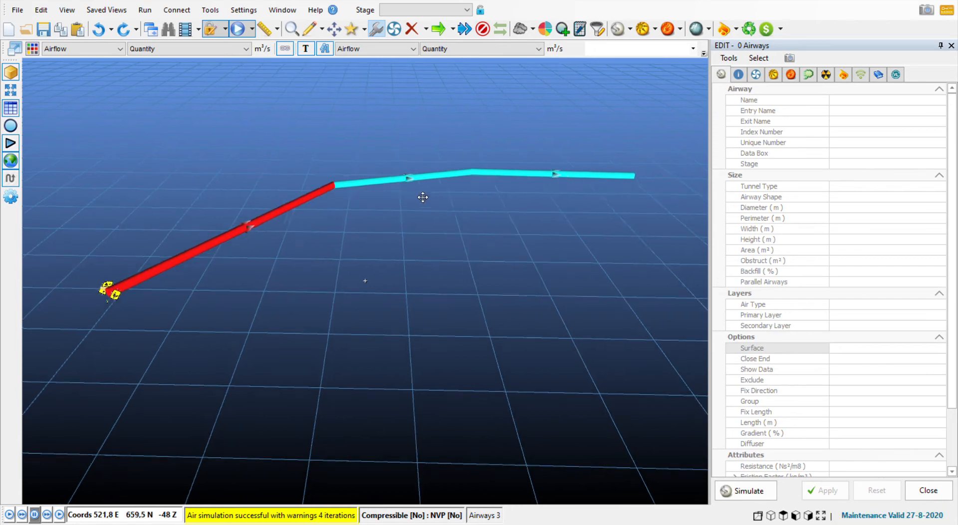
scroll(426, 240, up, 2)
middle_click(418, 227)
scroll(417, 227, down, 2)
middle_drag(354, 201, 356, 223)
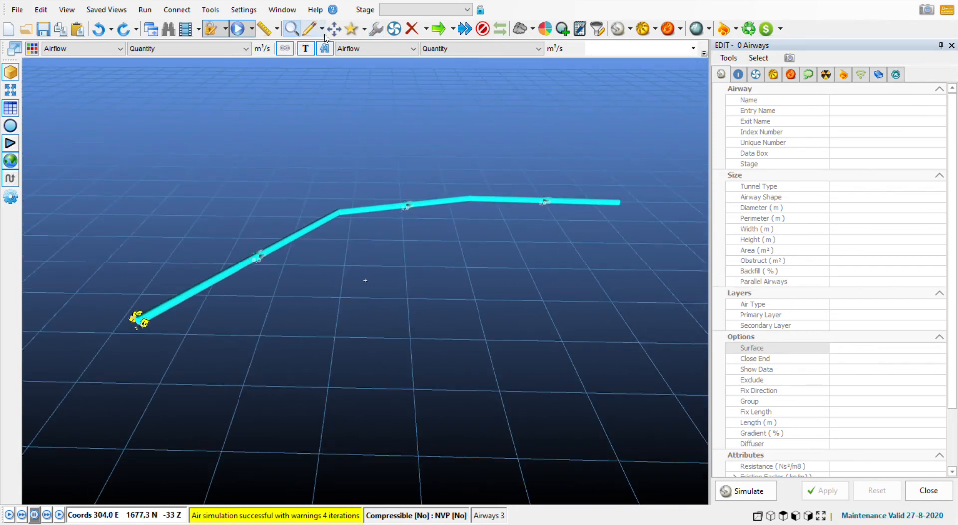
scroll(423, 271, down, 1)
middle_drag(405, 262, 386, 268)
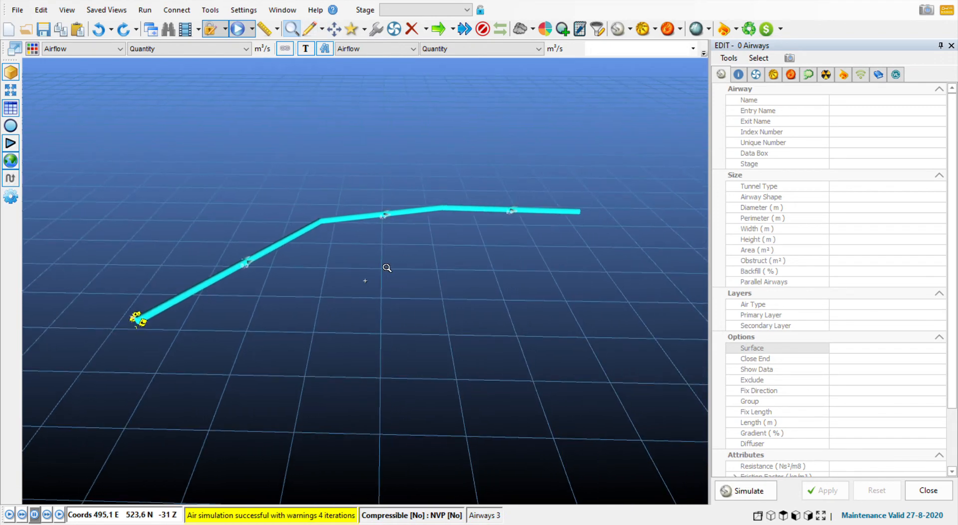
middle_click(385, 268)
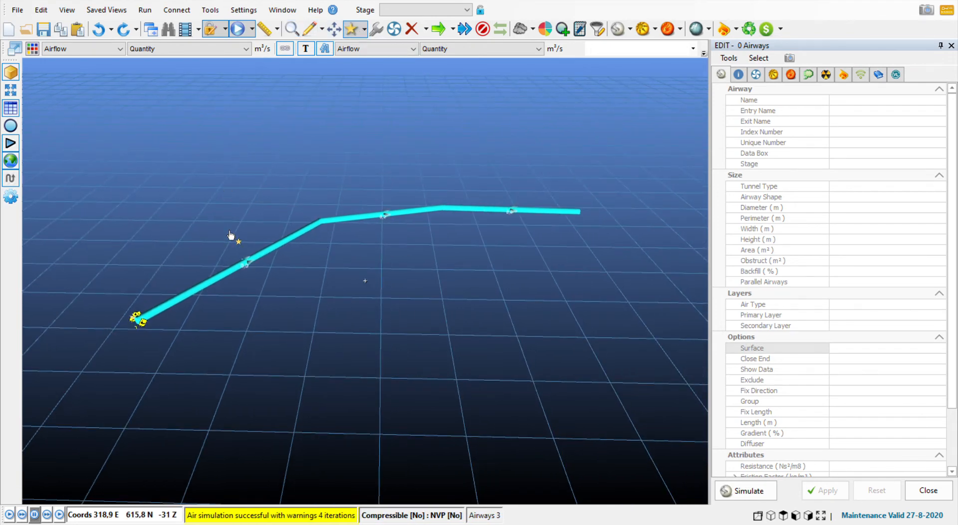
Step: Select all three airways, build a duct along their full length, and clear the selection
drag(118, 103, 630, 441)
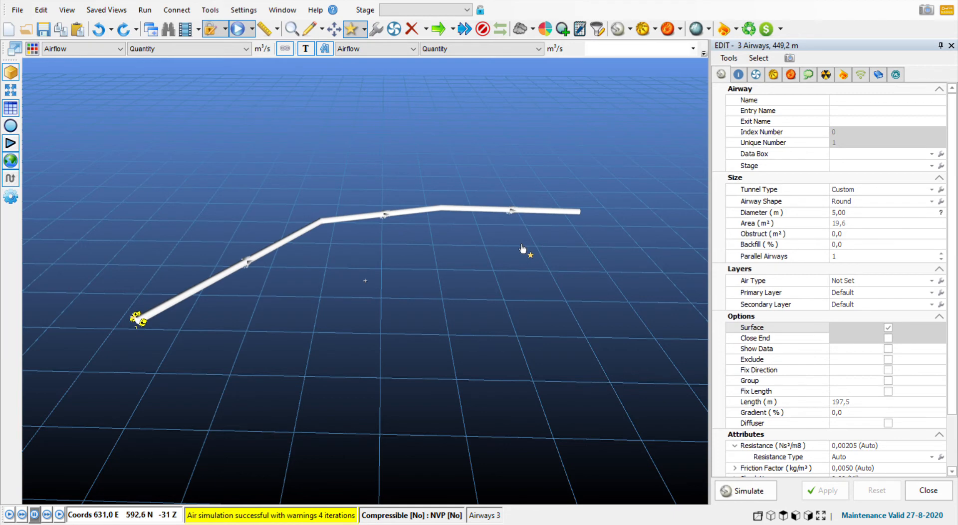
middle_drag(567, 243, 521, 234)
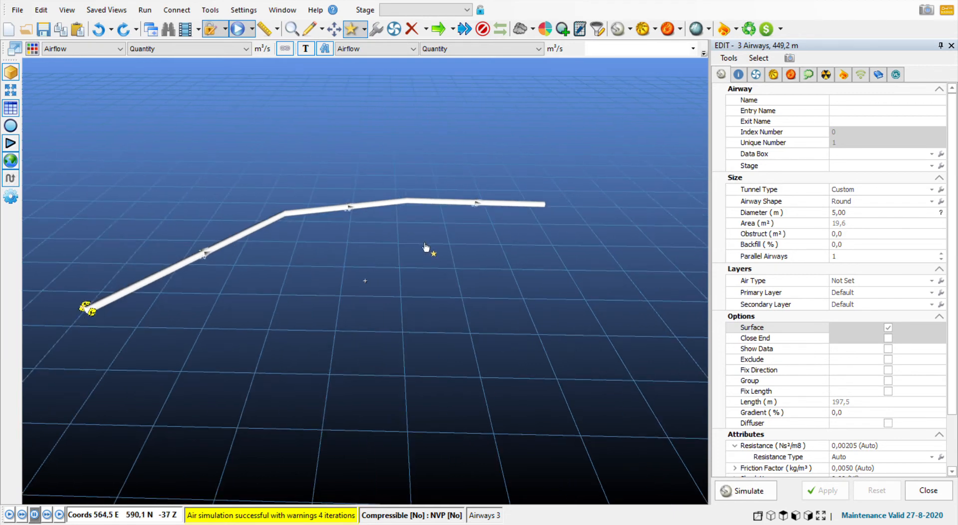
middle_drag(426, 247, 450, 253)
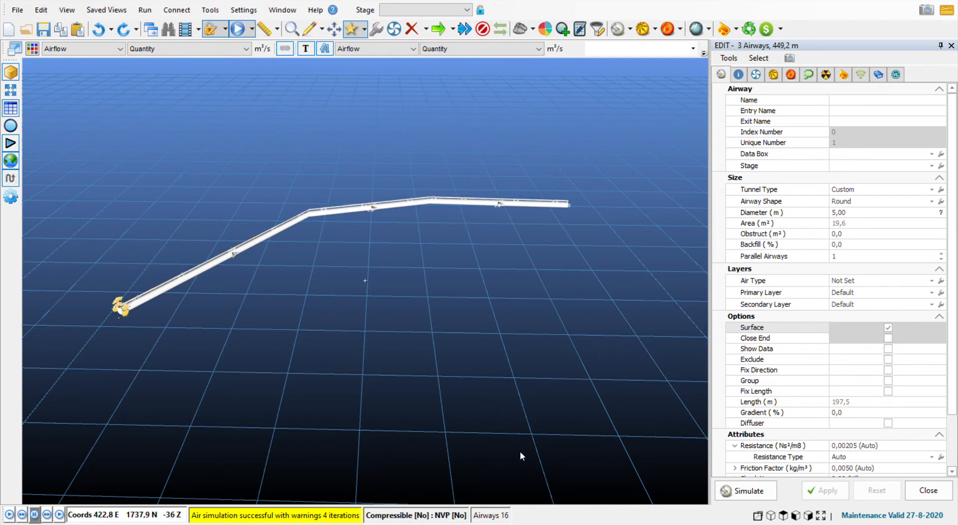
scroll(186, 253, up, 3)
middle_drag(186, 254, 371, 271)
click(314, 278)
key(Escape)
Step: Inspect the duct and the tunnel at the entrance, including their relative position and the end markers
scroll(208, 342, up, 1)
middle_drag(207, 342, 343, 231)
scroll(256, 216, up, 4)
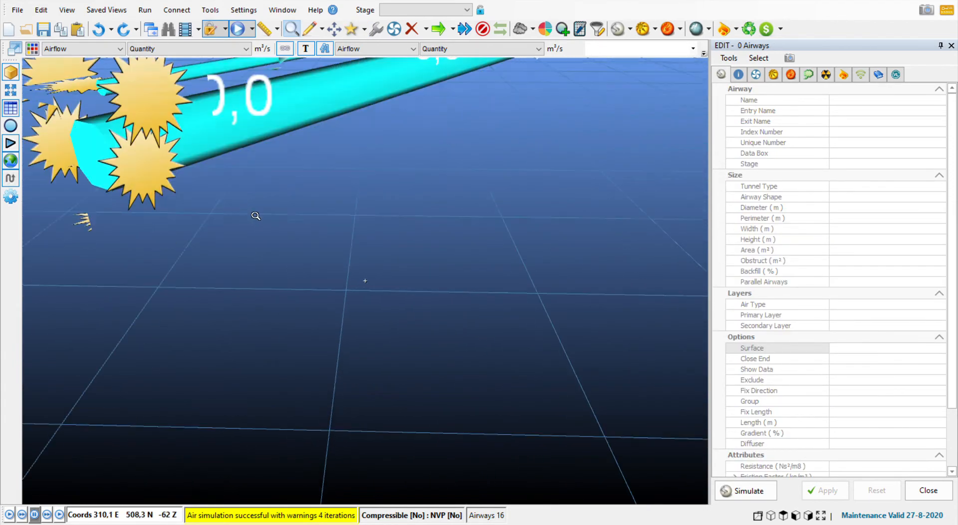
scroll(268, 191, down, 2)
middle_drag(268, 191, 199, 248)
scroll(198, 249, down, 2)
right_drag(284, 309, 437, 200)
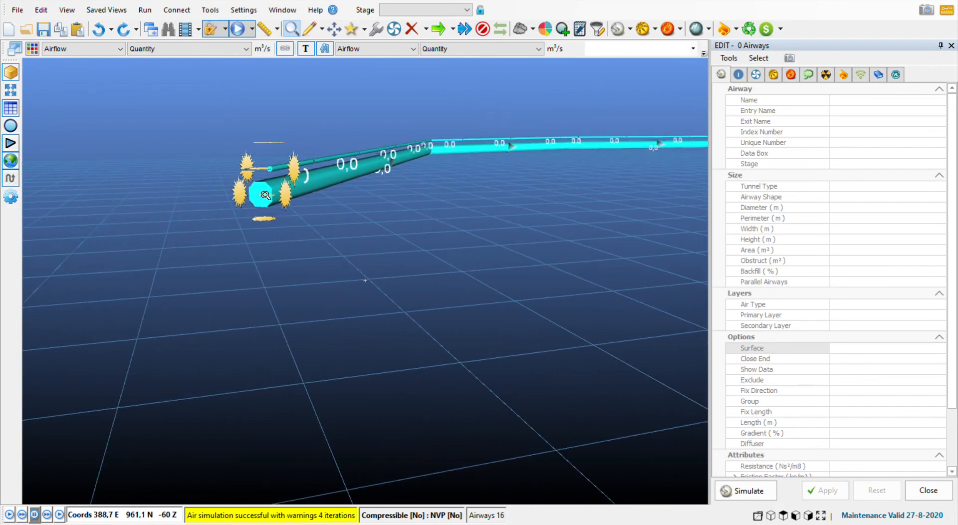
scroll(282, 181, up, 2)
scroll(282, 181, down, 3)
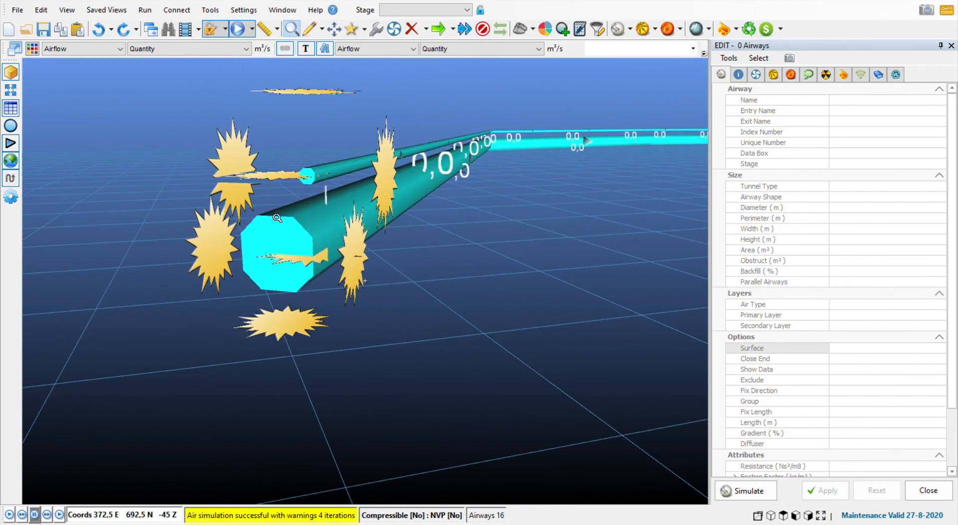
Step: Add a fixed-flow fan of 20 m³/s to the first duct segment at the tunnel entrance and apply the change
scroll(344, 224, down, 5)
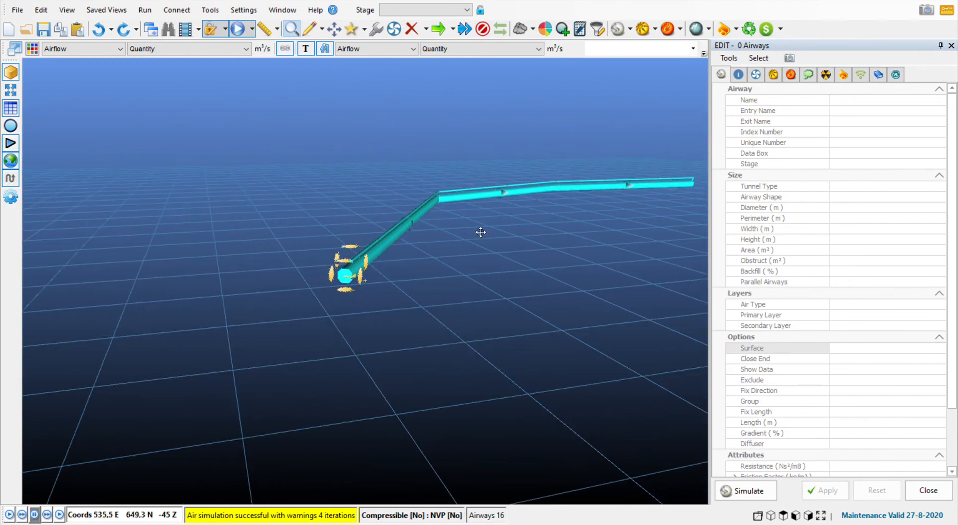
middle_drag(479, 231, 436, 231)
right_drag(436, 231, 391, 271)
middle_drag(391, 271, 507, 238)
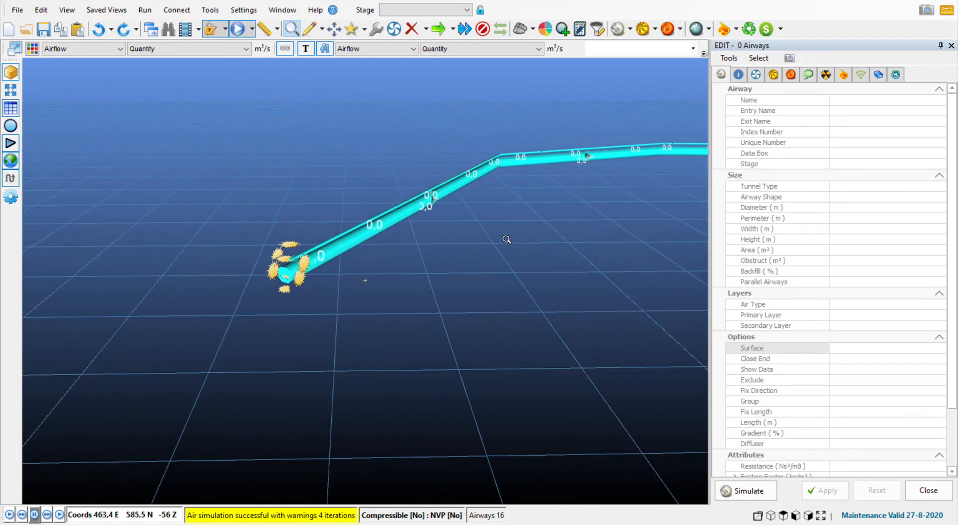
scroll(424, 259, up, 3)
right_drag(395, 286, 336, 297)
middle_drag(336, 297, 362, 276)
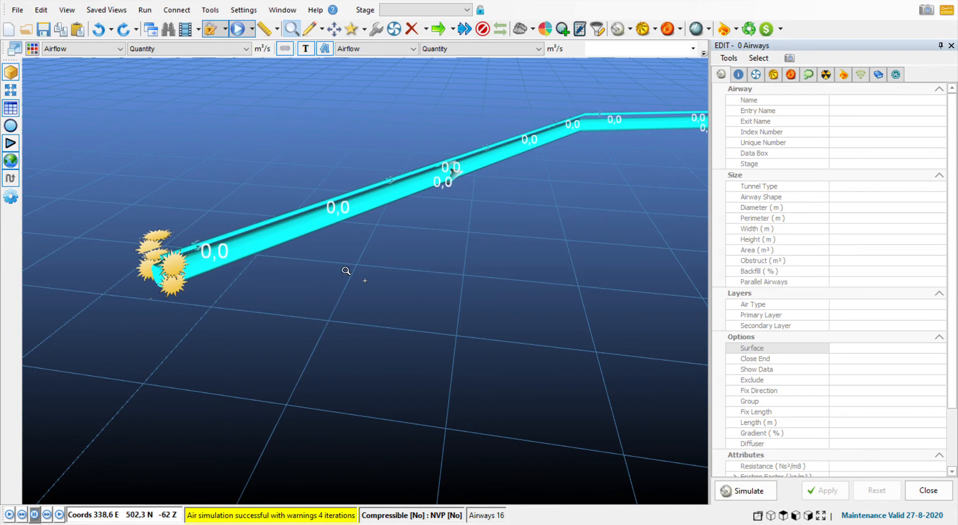
key(e)
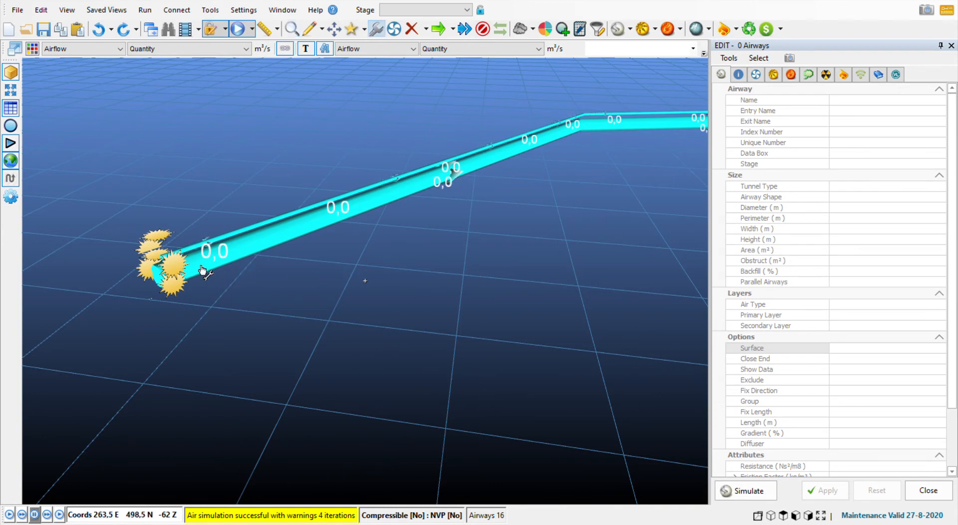
click(202, 270)
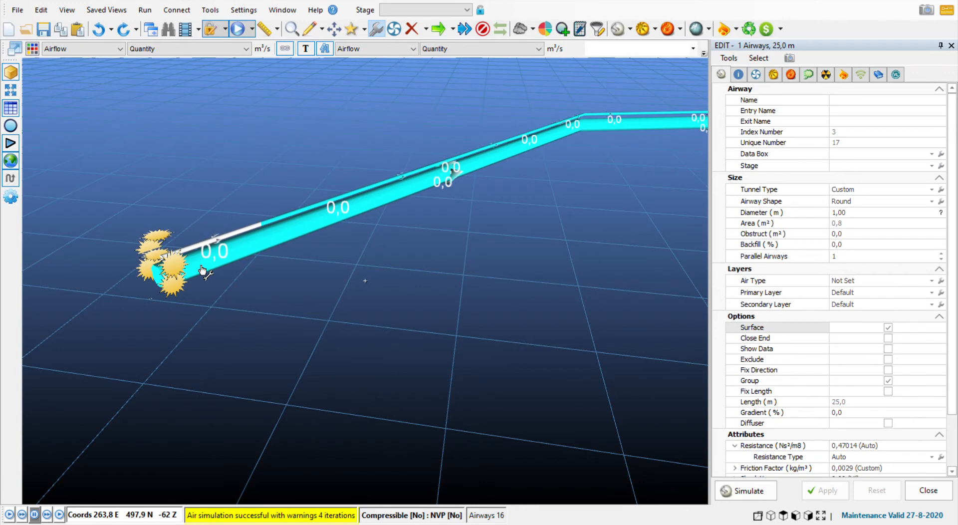
click(756, 75)
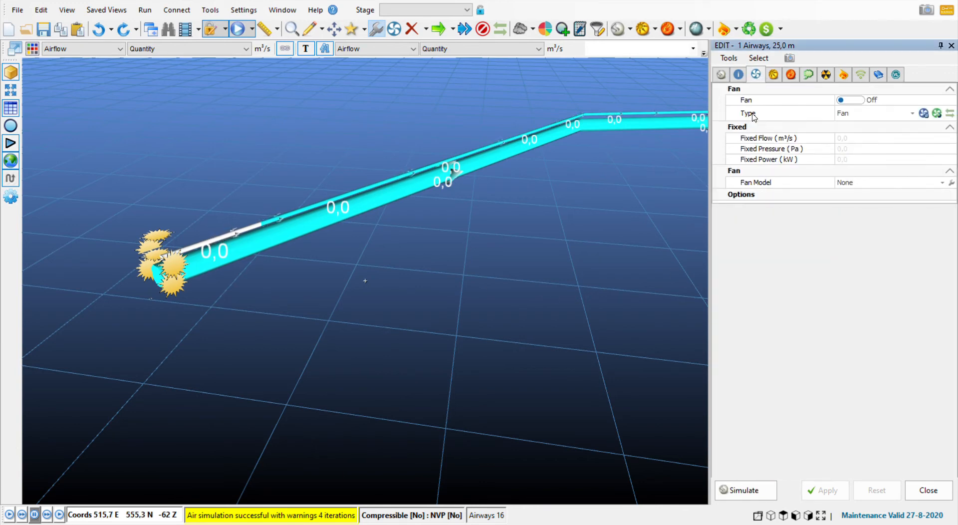
click(852, 140)
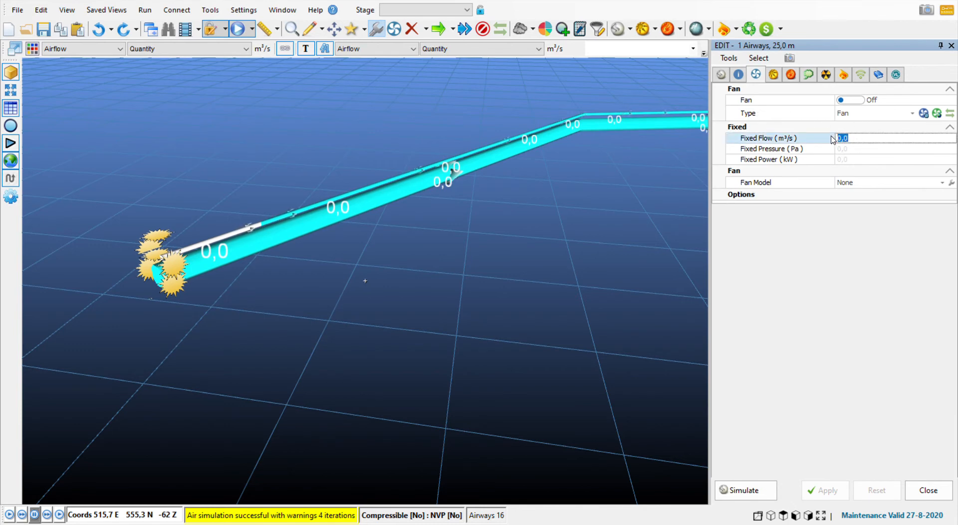
text(20)
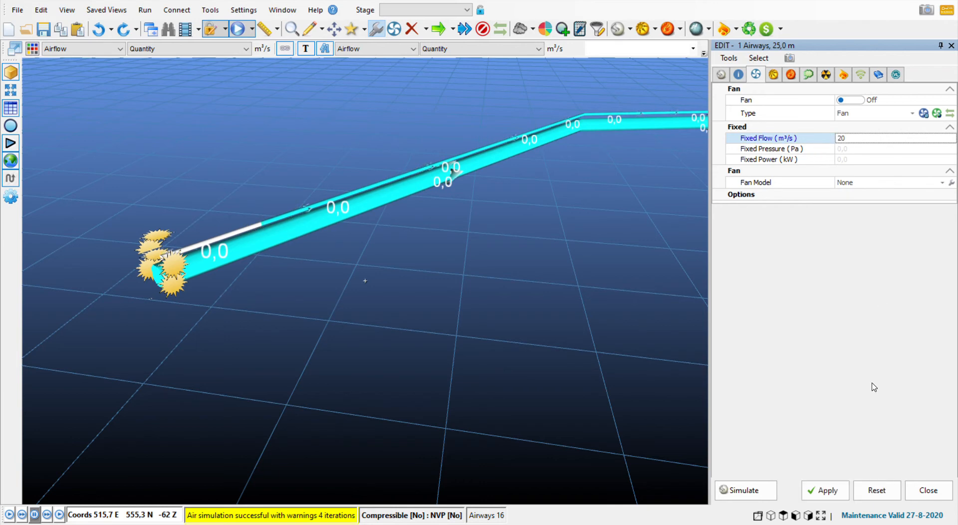
click(836, 491)
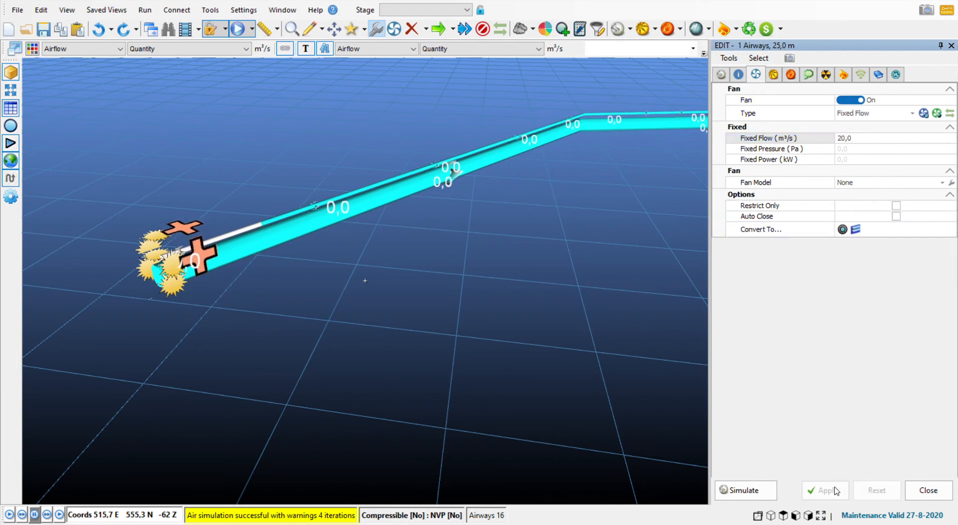
Step: Run the air simulation for the tunnel and its duct with the fan
scroll(569, 304, down, 2)
middle_drag(528, 267, 425, 278)
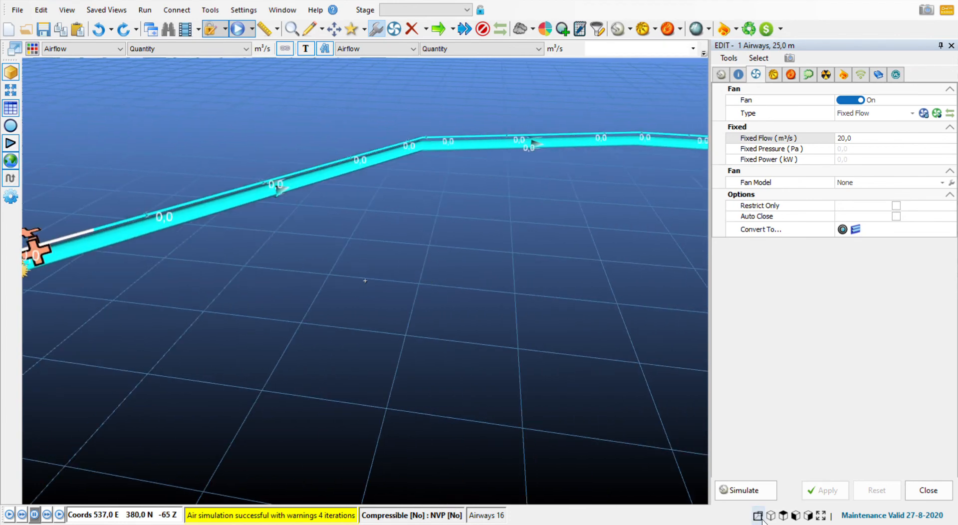
click(739, 491)
Step: Examine the simulated airflow quantities and directions along the duct and tunnel, from the fan to the closed end and back
scroll(465, 286, down, 2)
middle_drag(395, 260, 496, 276)
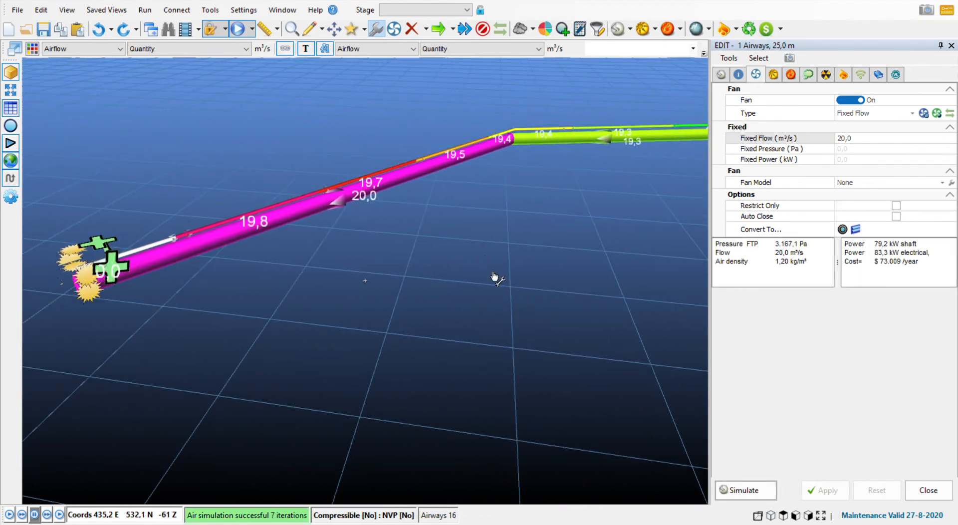
scroll(417, 248, down, 2)
middle_drag(417, 248, 342, 254)
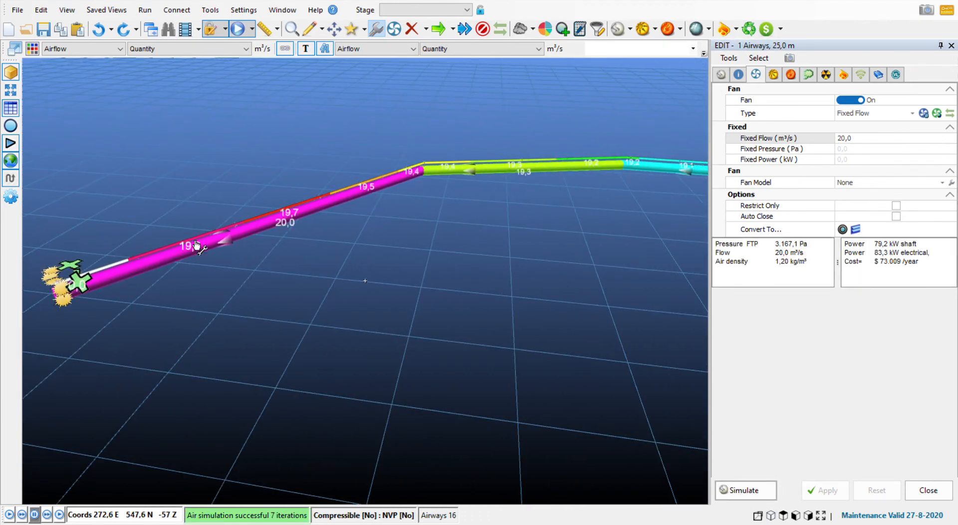
middle_drag(449, 192, 294, 144)
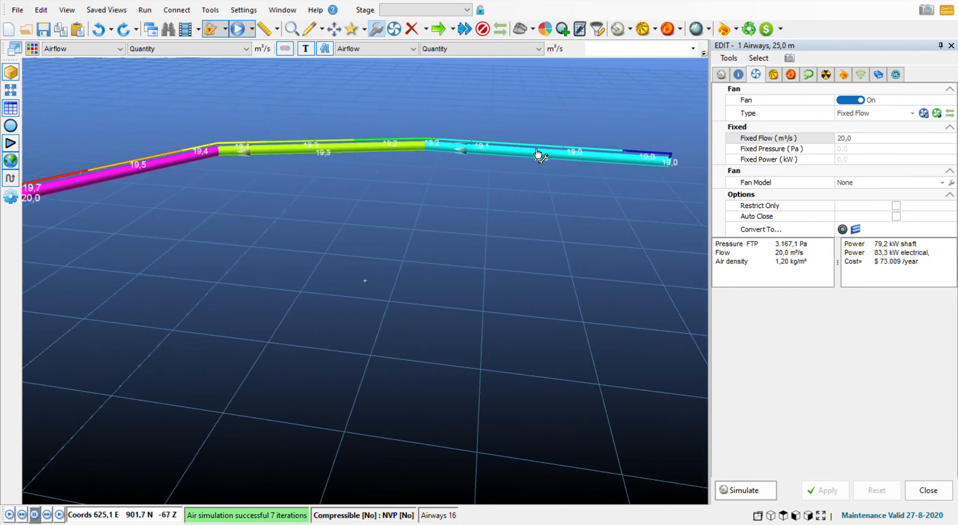
middle_drag(269, 208, 456, 205)
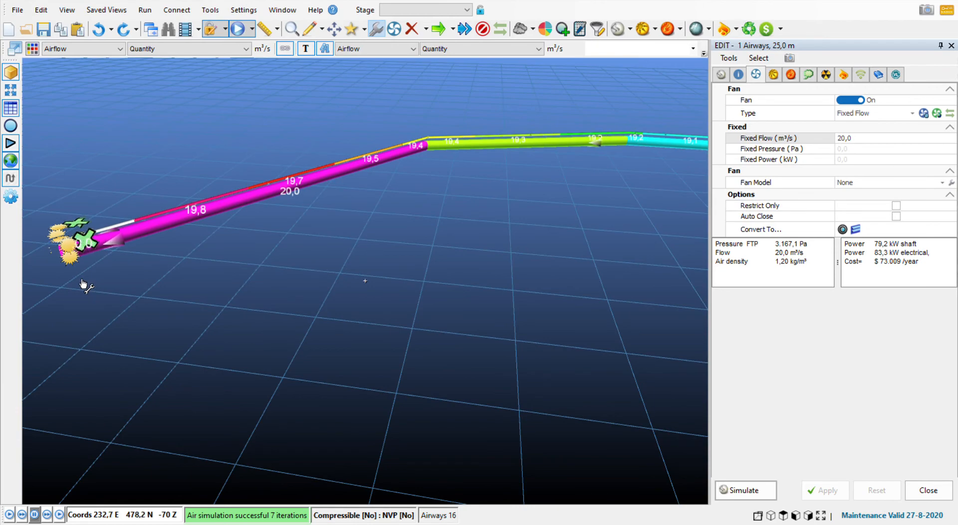
middle_drag(241, 293, 373, 279)
scroll(356, 270, up, 2)
scroll(374, 279, down, 1)
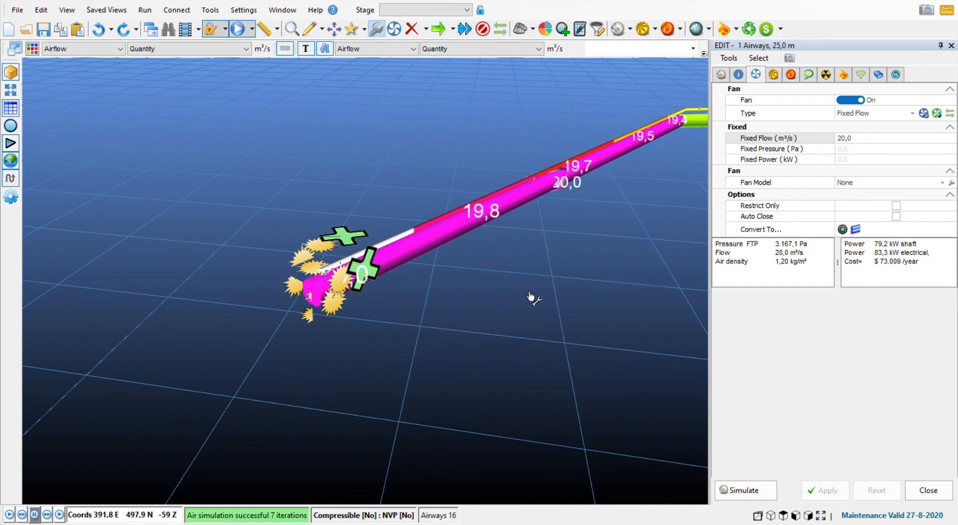
Step: Read the fan's simulated pressure, flow and air density, comparing them with the airflow in the duct and tunnel
scroll(530, 297, up, 2)
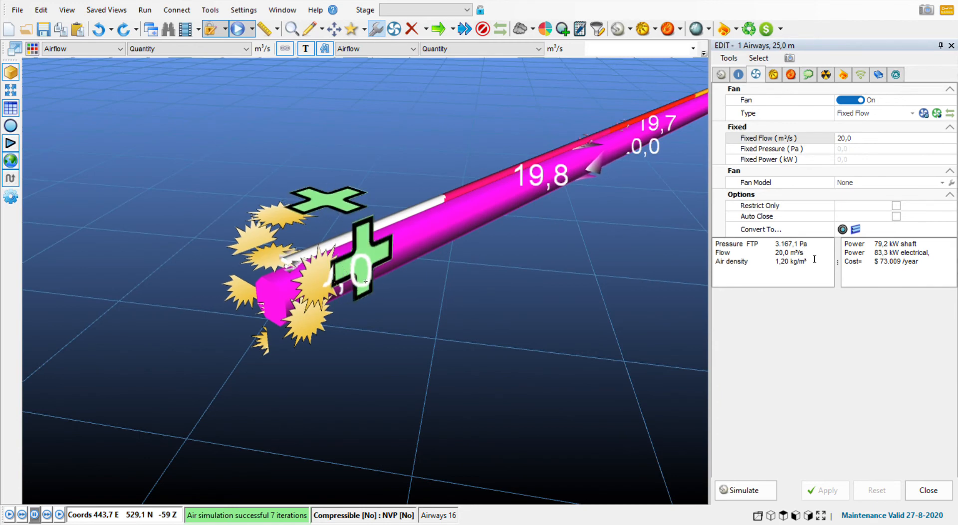
drag(814, 259, 739, 249)
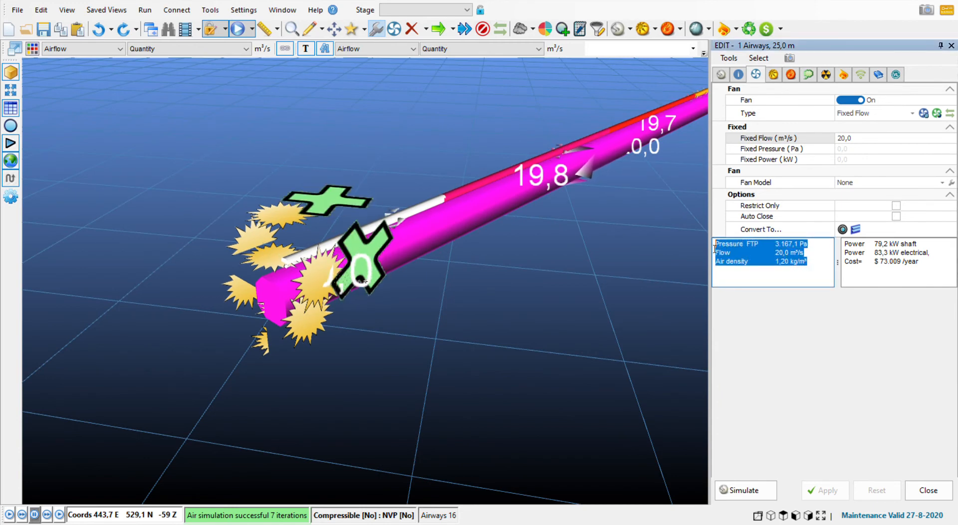
click(798, 242)
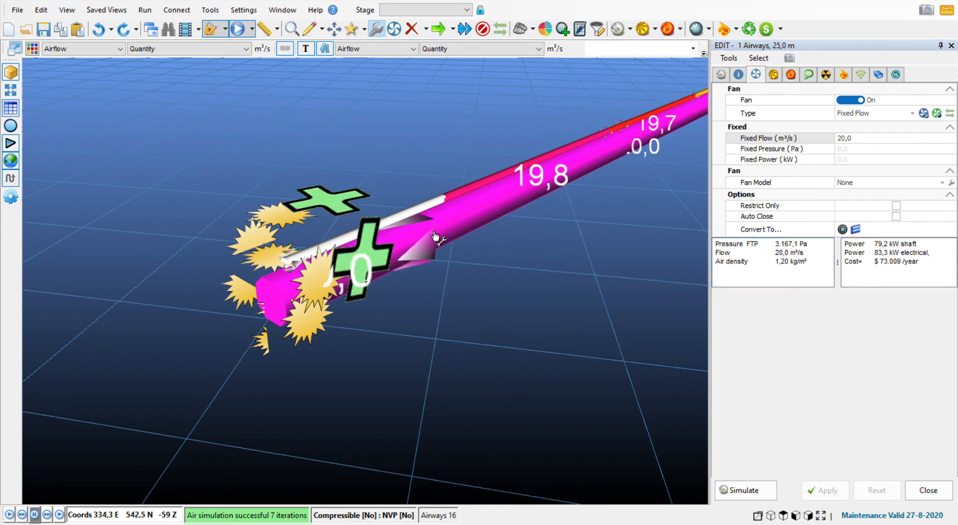
scroll(435, 238, down, 5)
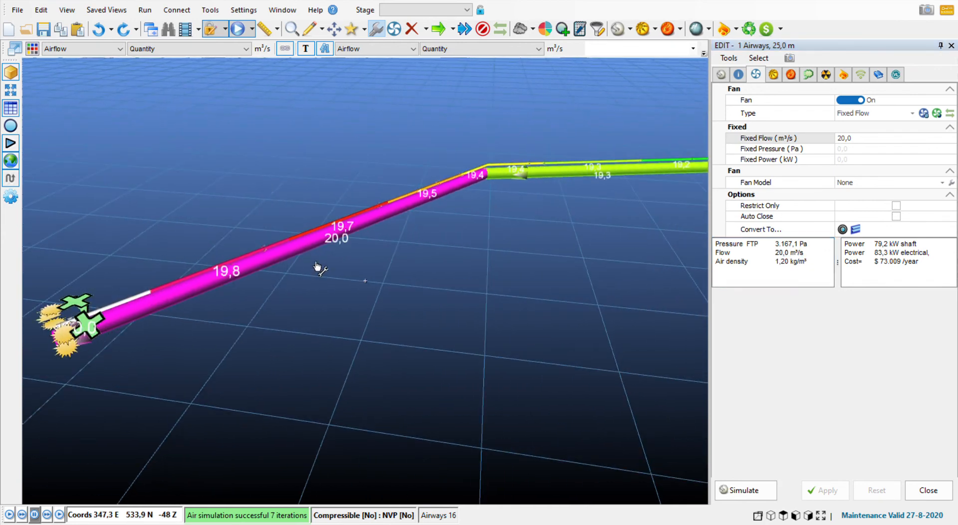
scroll(507, 308, up, 5)
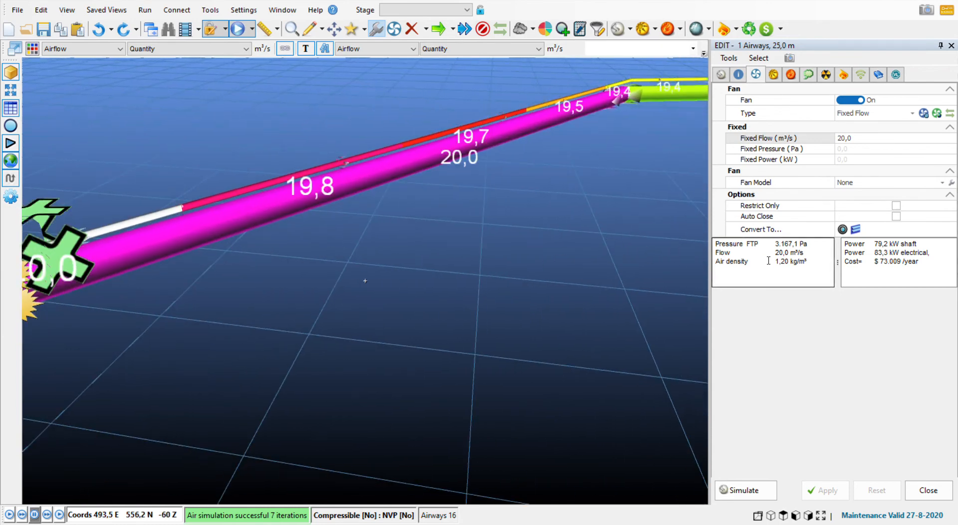
drag(775, 253, 814, 256)
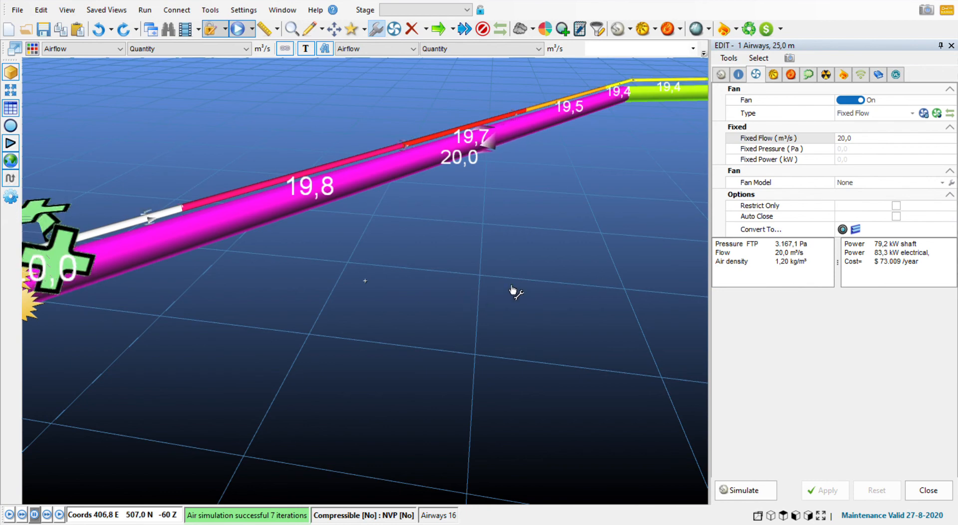
Step: Review the airflow distribution over the whole tunnel and duct, from the surface entrance to the closed end
scroll(511, 290, down, 2)
scroll(456, 287, up, 1)
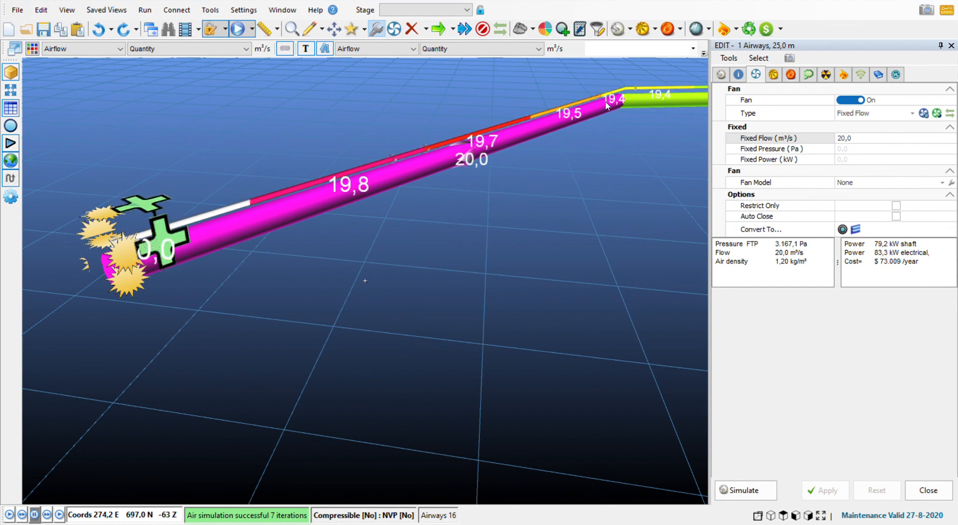
scroll(605, 200, down, 4)
middle_drag(601, 233, 409, 250)
scroll(434, 245, down, 1)
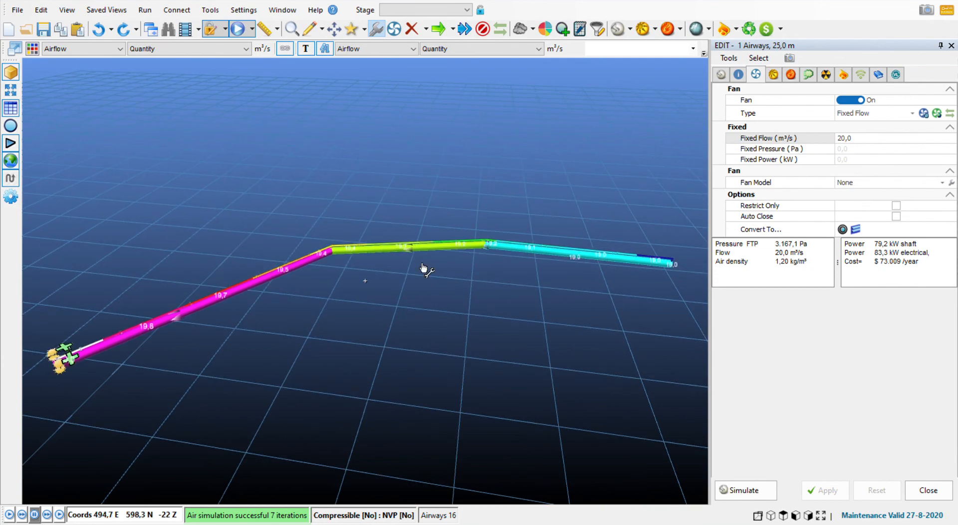
right_drag(424, 270, 448, 314)
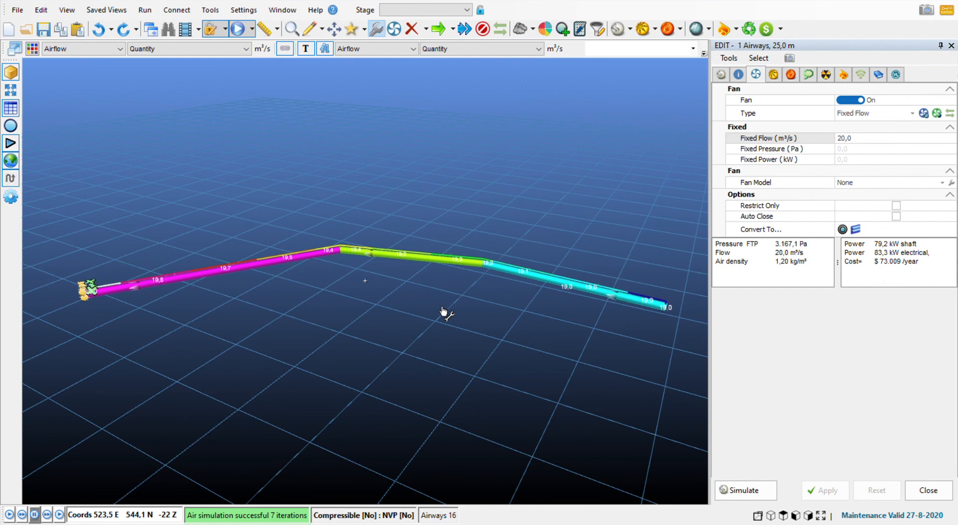
middle_drag(447, 313, 440, 287)
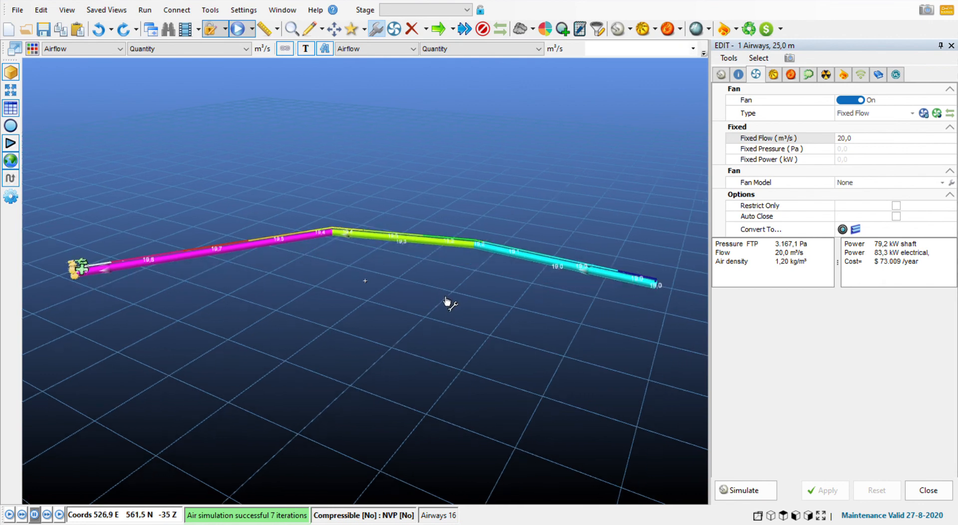